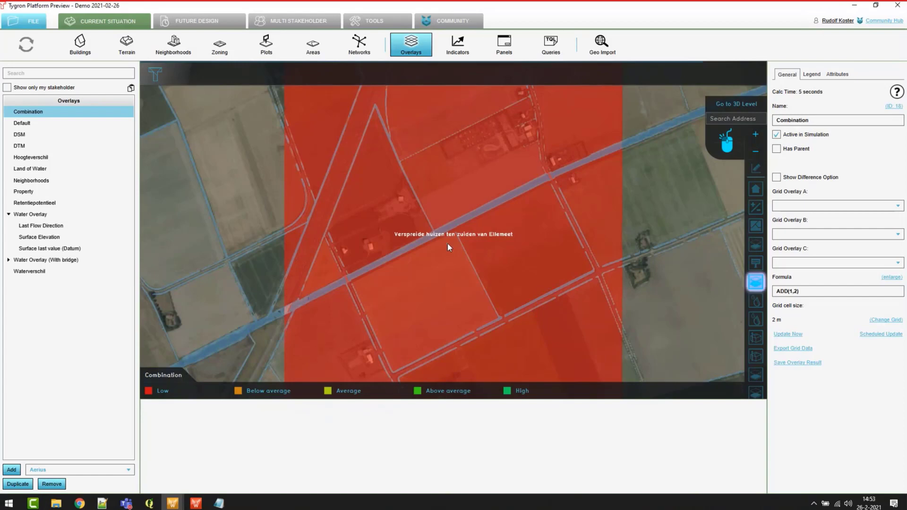
# - Examine the Combination overlay's formula ADD(1,2) and its two arguments in the enlarged formula editor
pyautogui.click(891, 277)
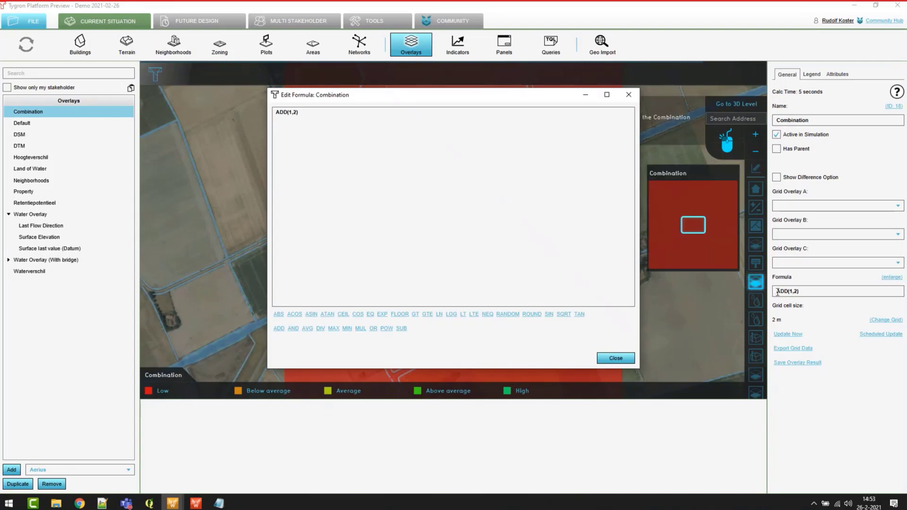
pyautogui.moveTo(778, 292); pyautogui.dragTo(813, 292)
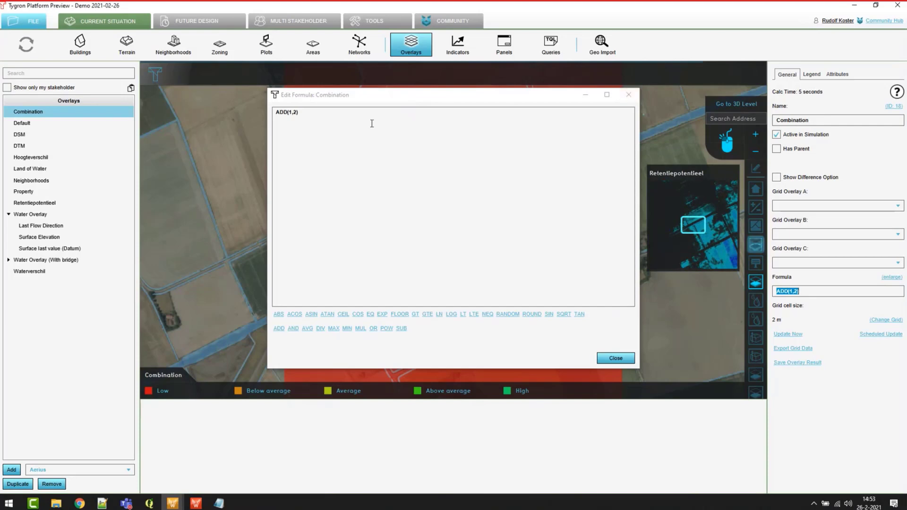
pyautogui.click(277, 112)
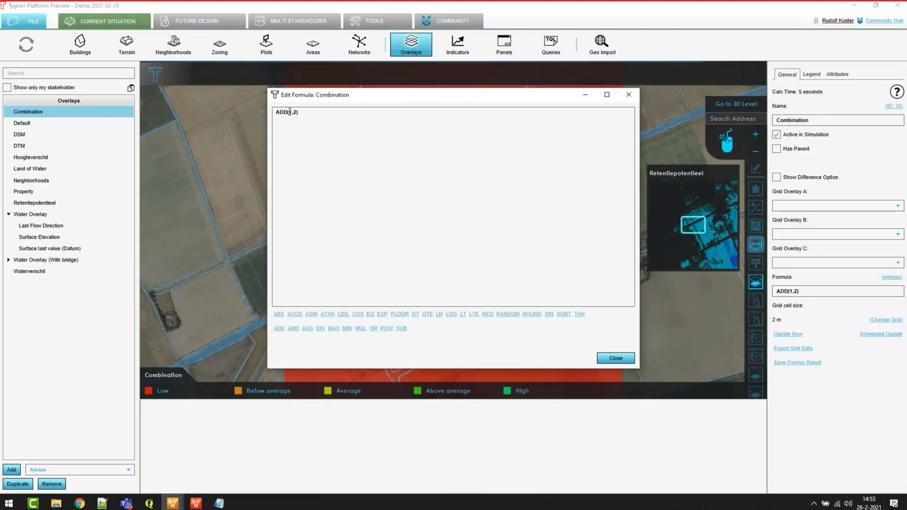
pyautogui.moveTo(287, 113); pyautogui.dragTo(294, 113)
pyautogui.click(297, 113)
pyautogui.click(630, 96)
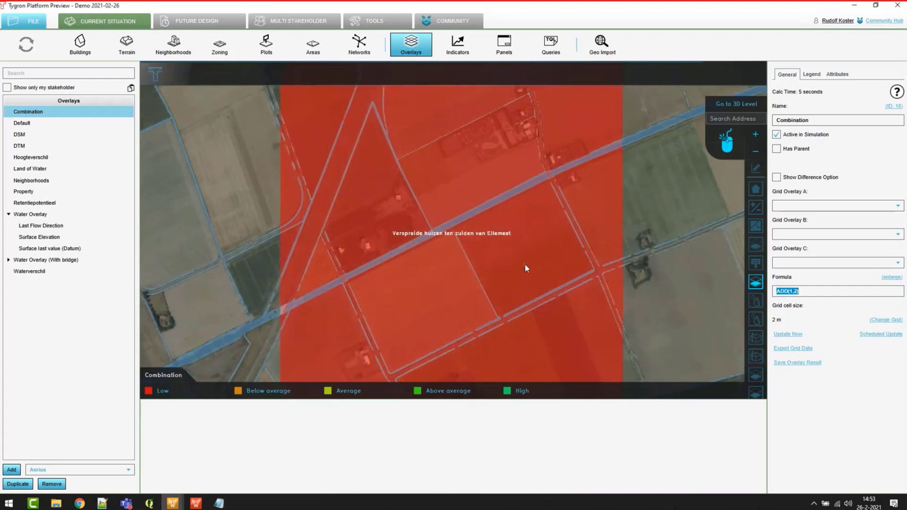
# - Recalculate the overlays and inspect the Combination value on the crop field south of the canal
pyautogui.scroll(3, 525, 265)
pyautogui.scroll(5, 462, 213)
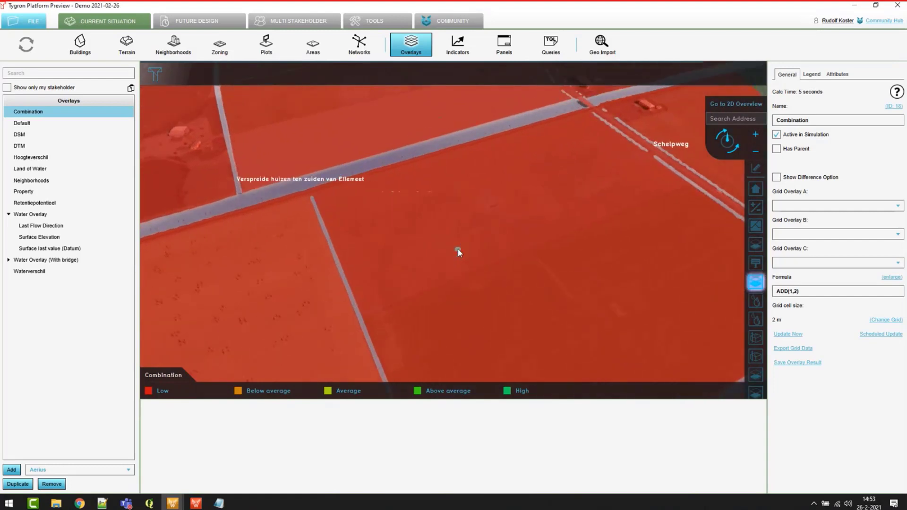
pyautogui.scroll(5, 425, 245)
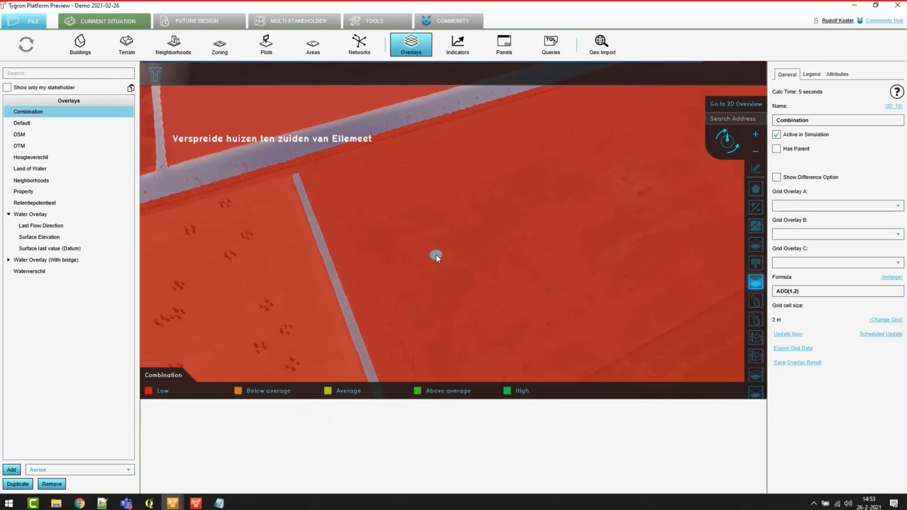
pyautogui.moveTo(436, 256)
pyautogui.moveTo(26, 44)
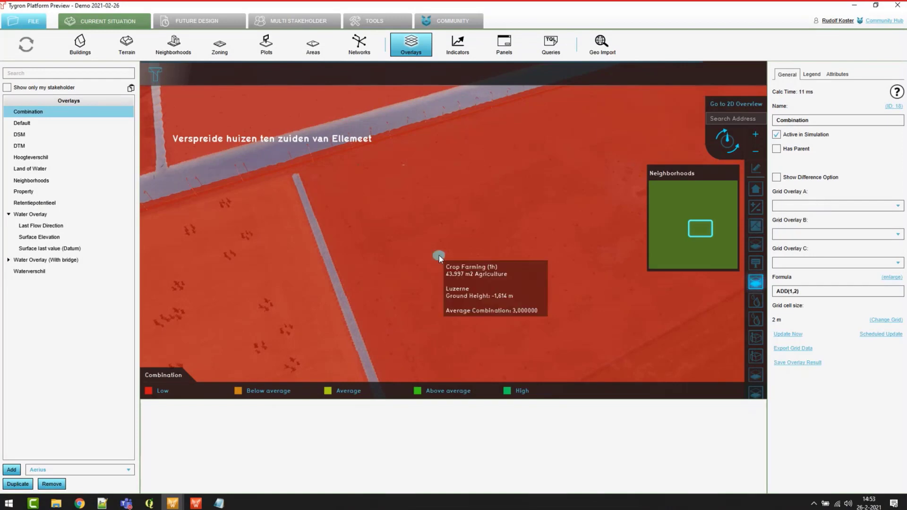
pyautogui.scroll(-5, 473, 242)
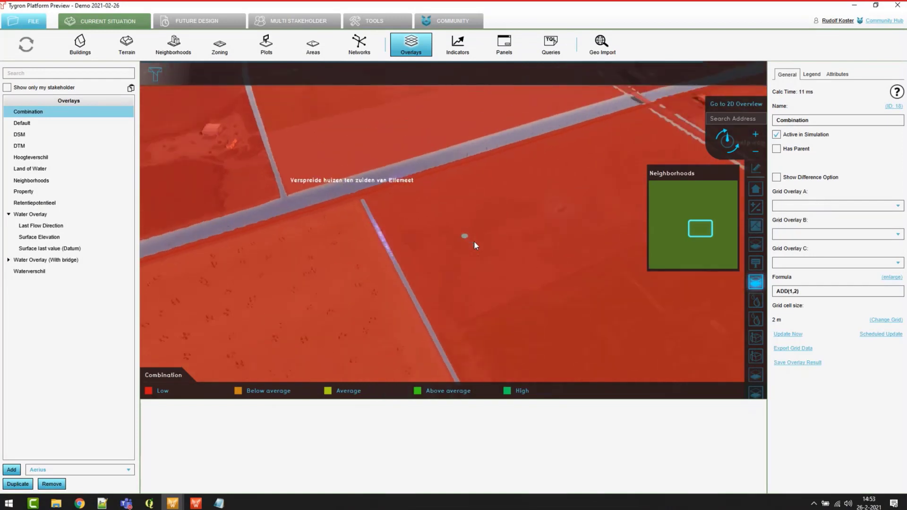
# - Set the Combination overlay's Grid Overlay A to DSM and its formula to ADD(A,2)
pyautogui.click(803, 206)
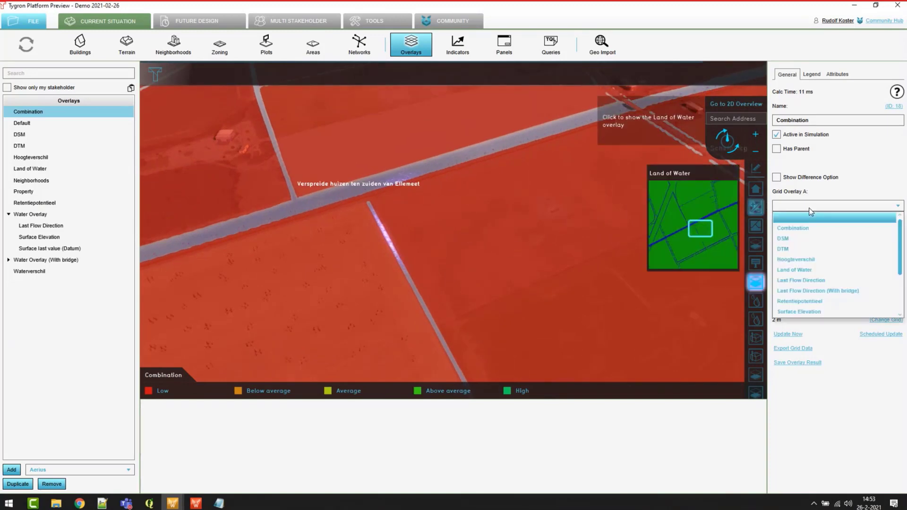
pyautogui.click(790, 240)
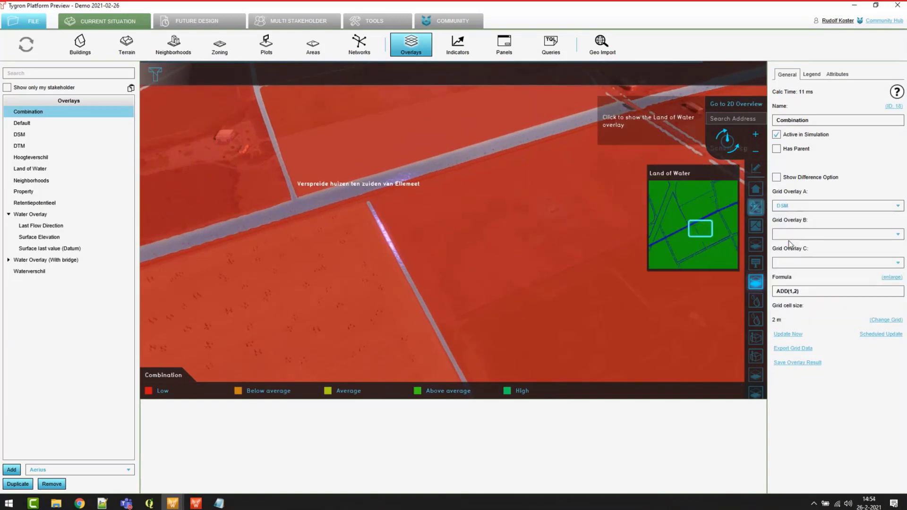
pyautogui.doubleClick(791, 291)
pyautogui.write('A')
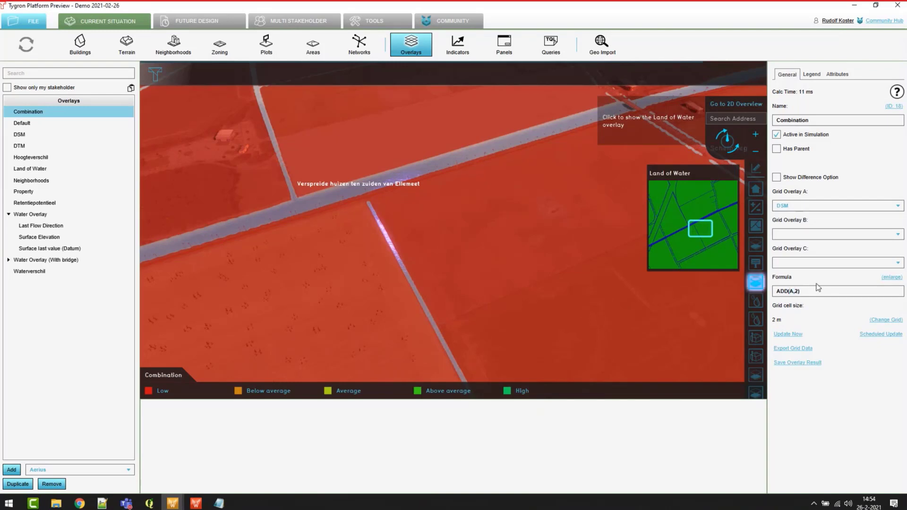
pyautogui.press('Return')
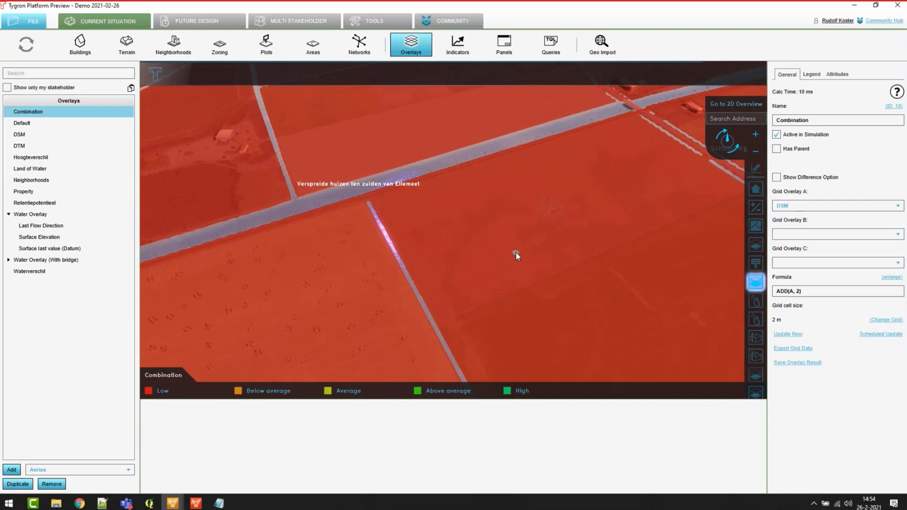
# - Inspect the DSM-based Combination value on the crop field and the overlay's pattern across the whole project area
pyautogui.scroll(5, 516, 252)
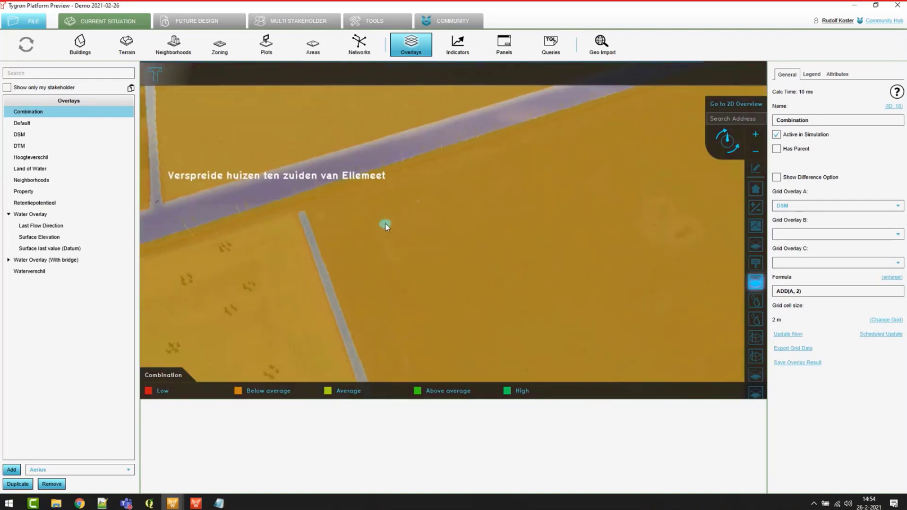
pyautogui.moveTo(386, 226)
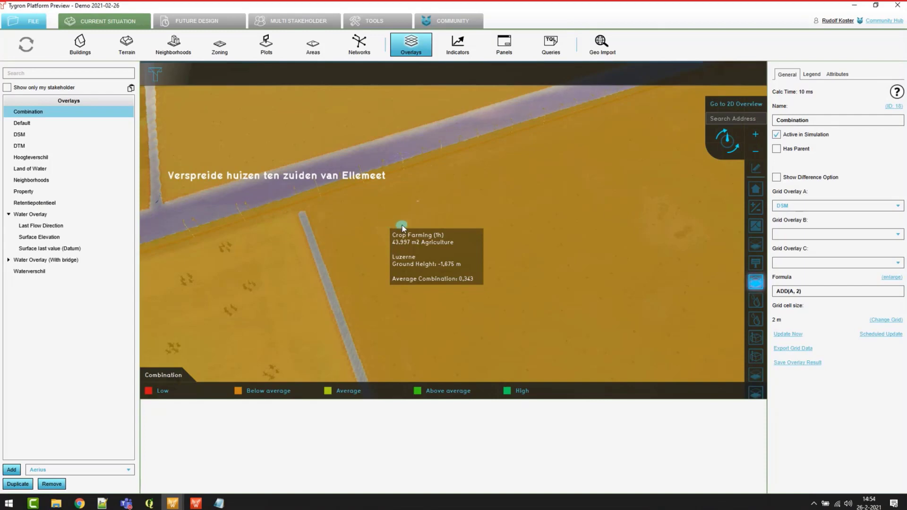
pyautogui.scroll(-3, 402, 228)
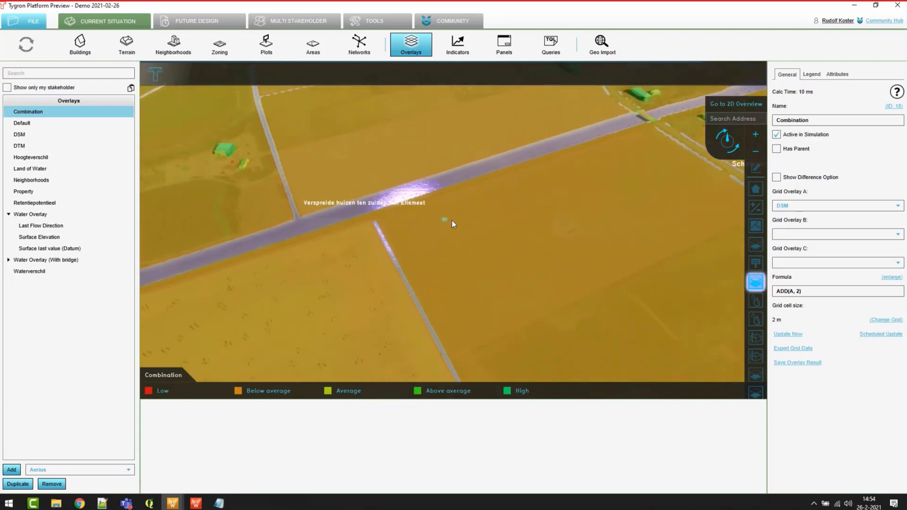
pyautogui.scroll(-3, 450, 226)
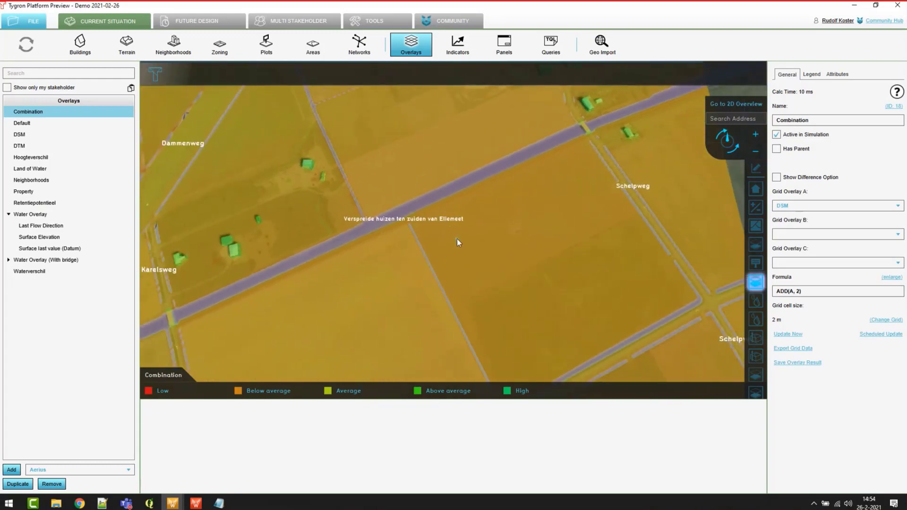
pyautogui.scroll(-3, 436, 242)
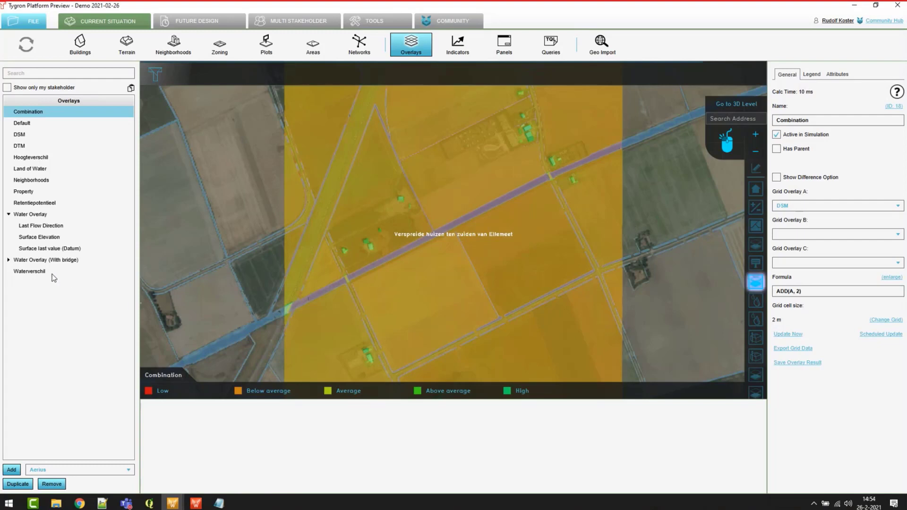
# - Show the Waterverschil overlay and examine the water level differences along the canal on both sides of the bridge
pyautogui.click(9, 215)
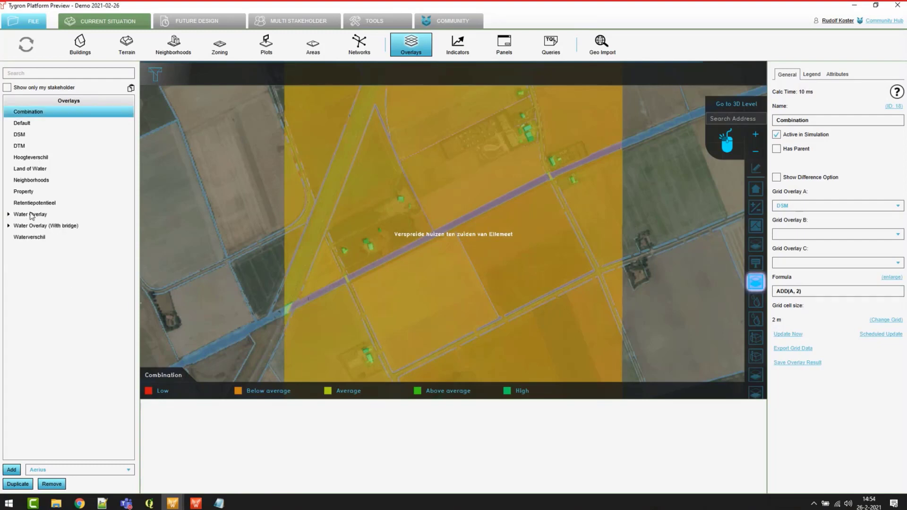
pyautogui.click(37, 238)
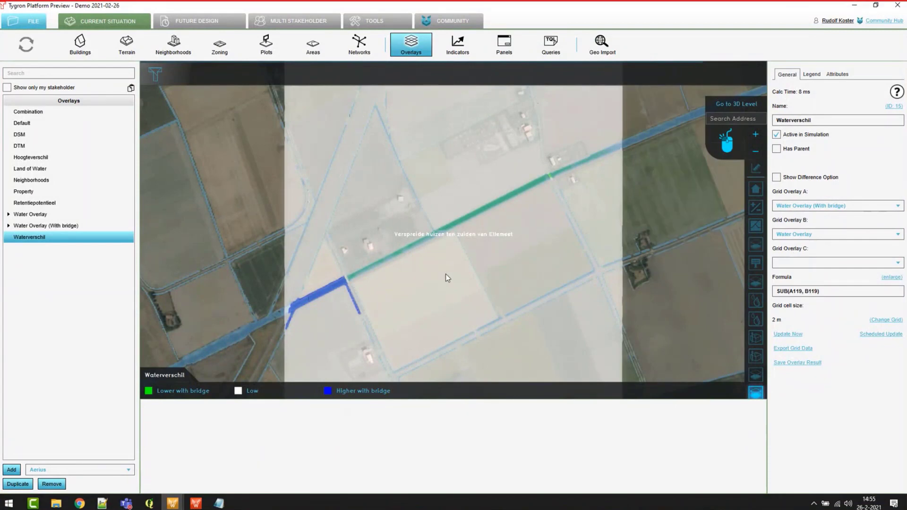
pyautogui.scroll(5, 449, 256)
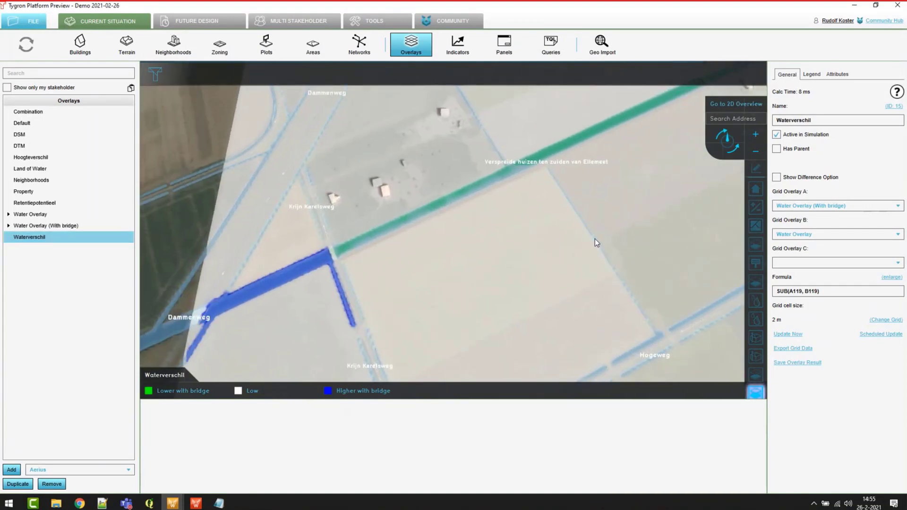
pyautogui.moveTo(447, 274); pyautogui.dragTo(529, 239)
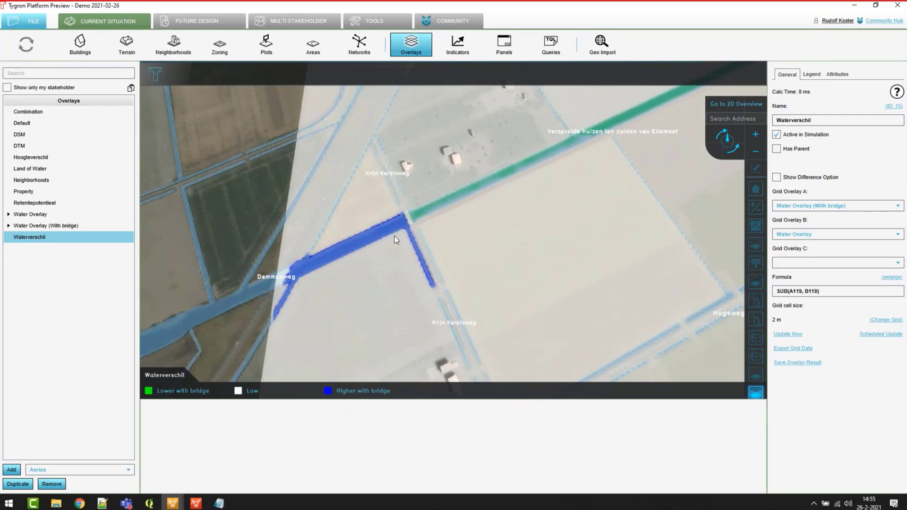
pyautogui.moveTo(573, 167); pyautogui.dragTo(328, 302)
pyautogui.moveTo(653, 157); pyautogui.dragTo(500, 228)
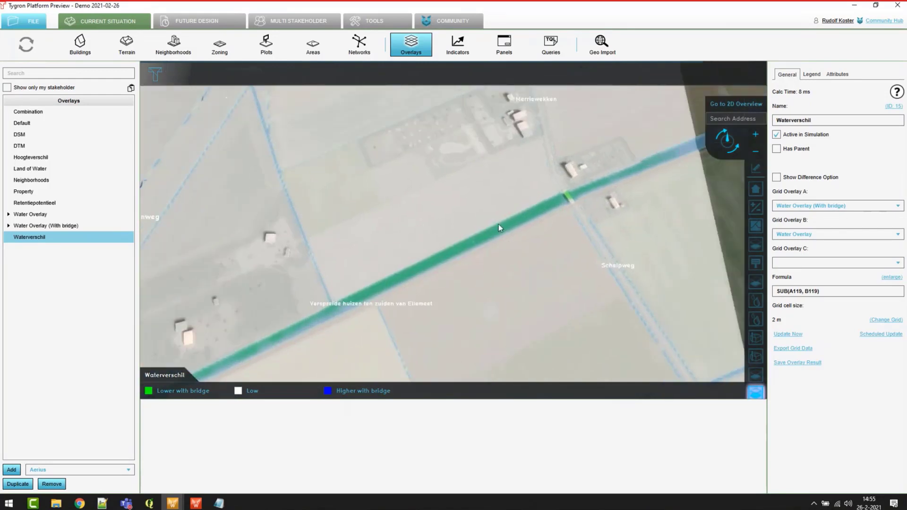
pyautogui.moveTo(165, 381); pyautogui.dragTo(247, 321)
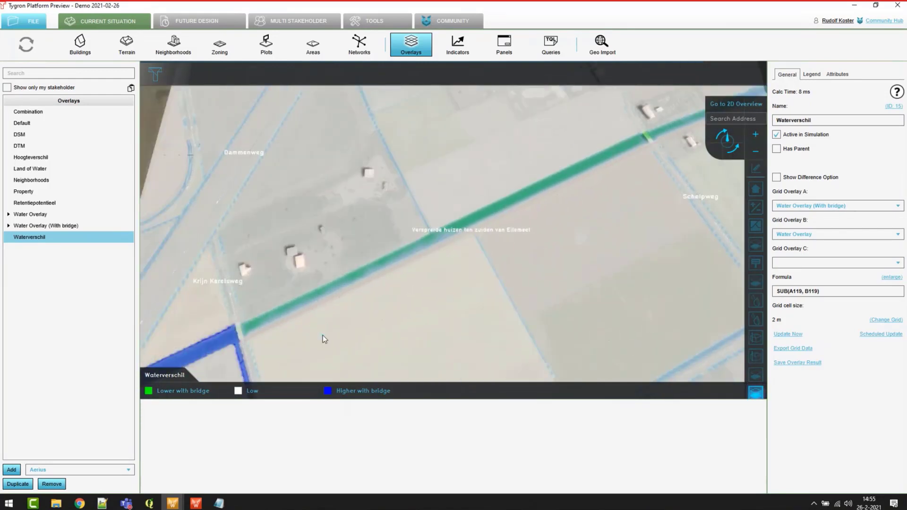
pyautogui.moveTo(322, 335); pyautogui.dragTo(424, 308)
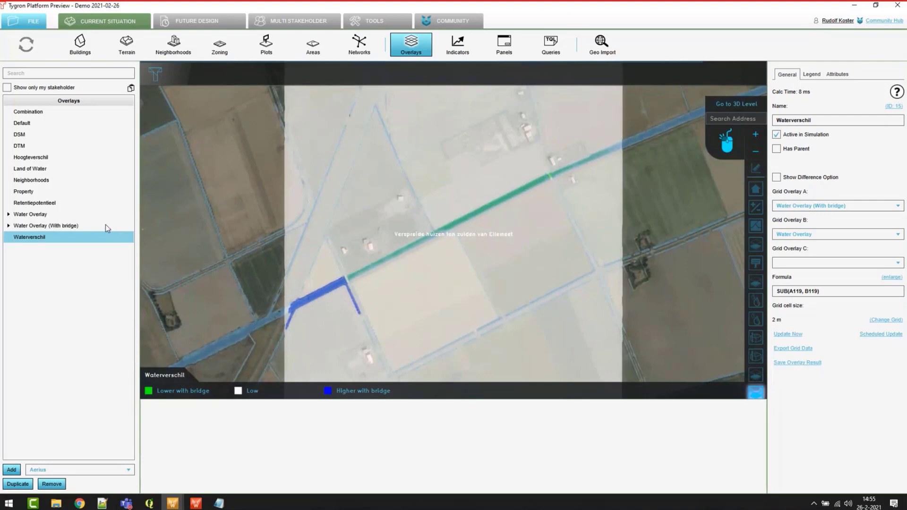
# - Show the Retentiepotentieel overlay and examine the SUB(-1.5, A) part of its formula in the enlarged formula editor
pyautogui.click(50, 206)
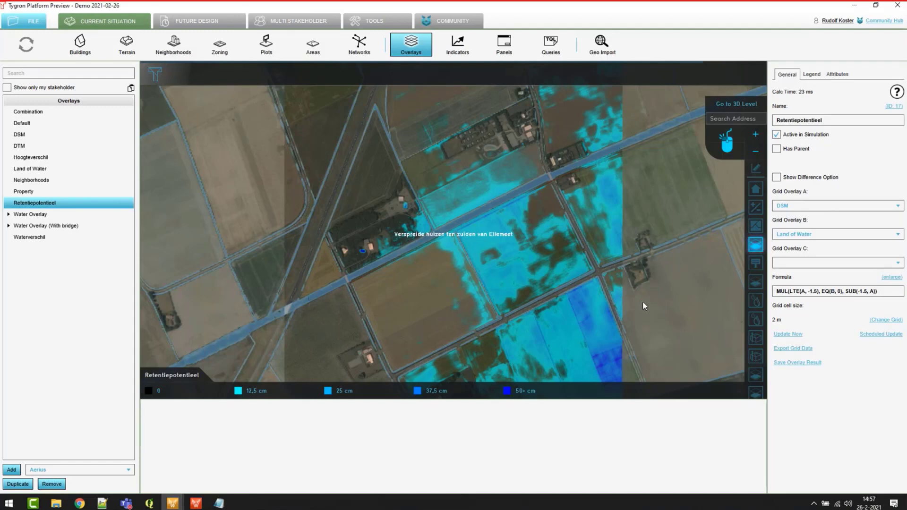
pyautogui.click(897, 278)
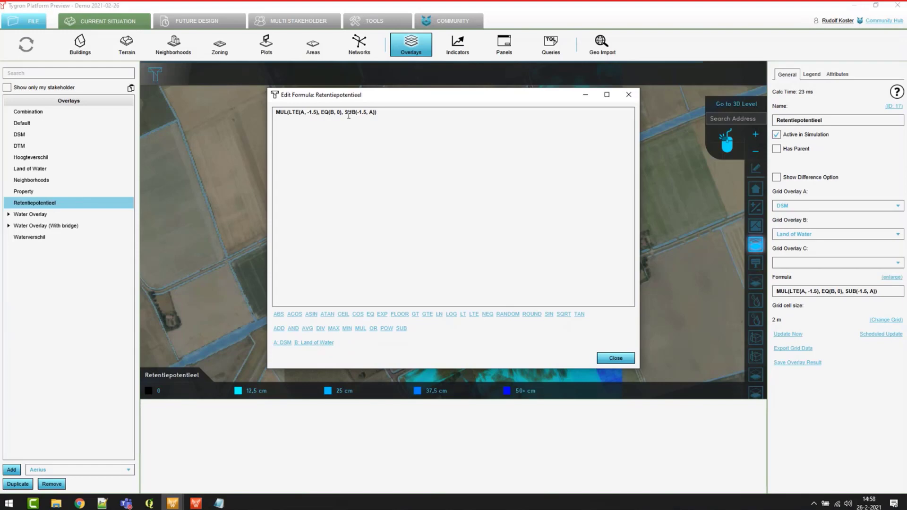
pyautogui.moveTo(345, 114); pyautogui.dragTo(385, 114)
pyautogui.doubleClick(372, 113)
pyautogui.click(359, 113)
pyautogui.moveTo(345, 112); pyautogui.dragTo(376, 113)
# - Look up the Combo Overlay wiki page in the Community Hub and read its operators, input overlays and examples
pyautogui.click(893, 96)
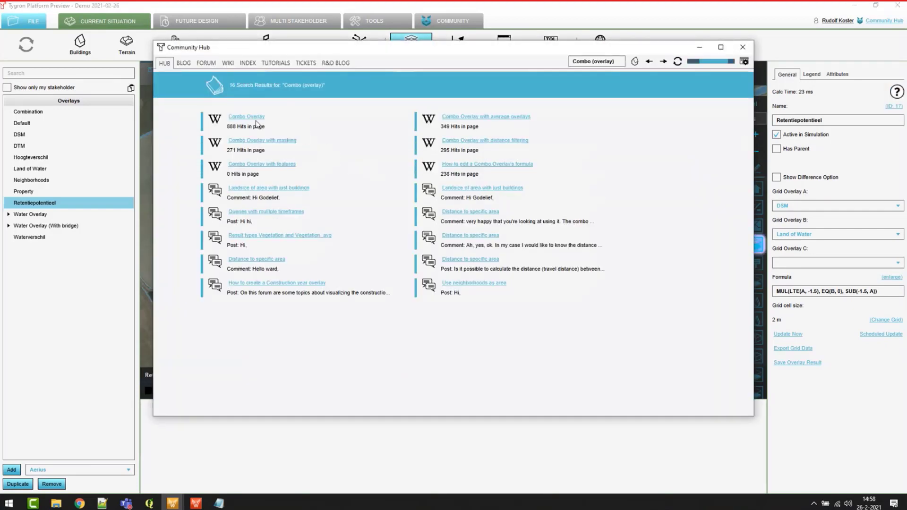
pyautogui.click(251, 118)
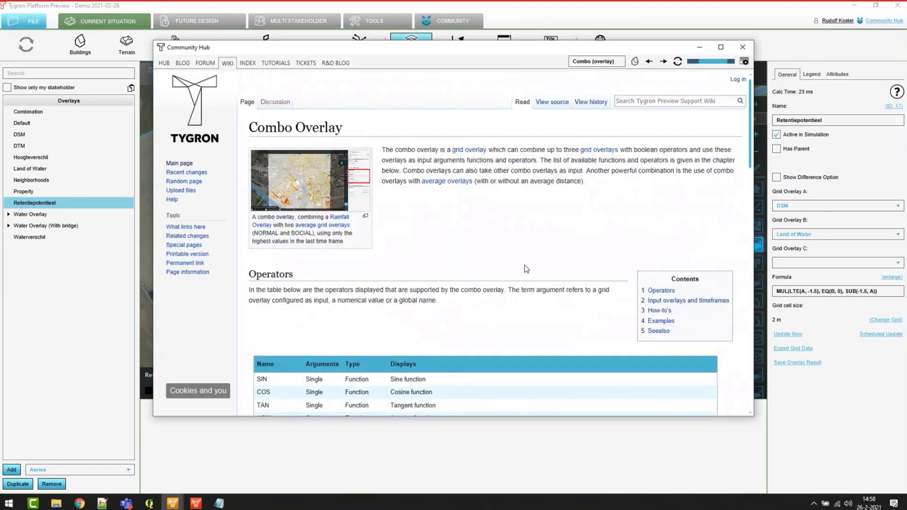
pyautogui.scroll(-1, 529, 266)
pyautogui.scroll(-10, 529, 264)
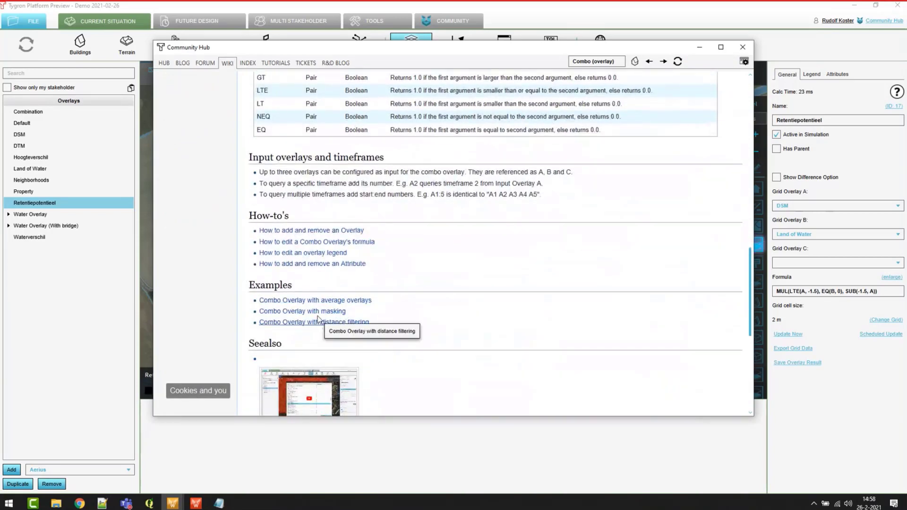
# - Read the "Combo Overlay with masking" example and compare its GTE operator with the LTE in the Retentiepotentieel formula
pyautogui.click(316, 311)
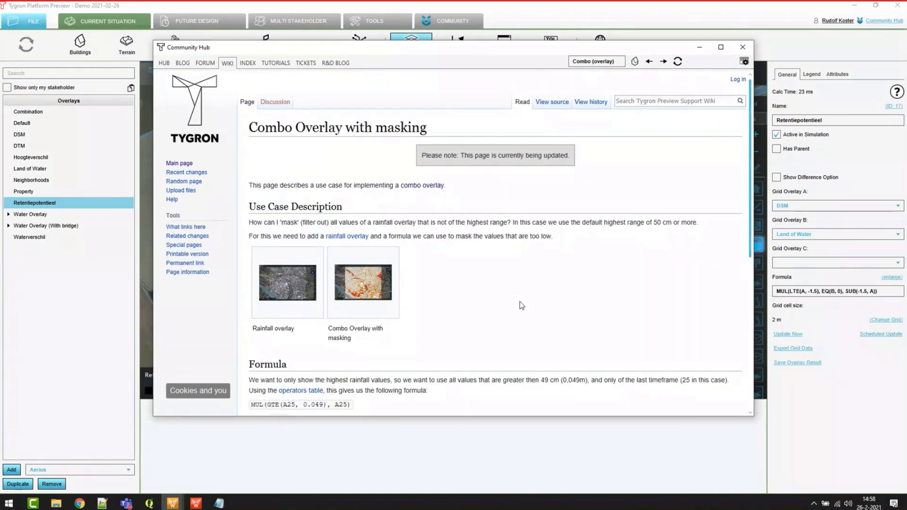
pyautogui.scroll(-3, 520, 301)
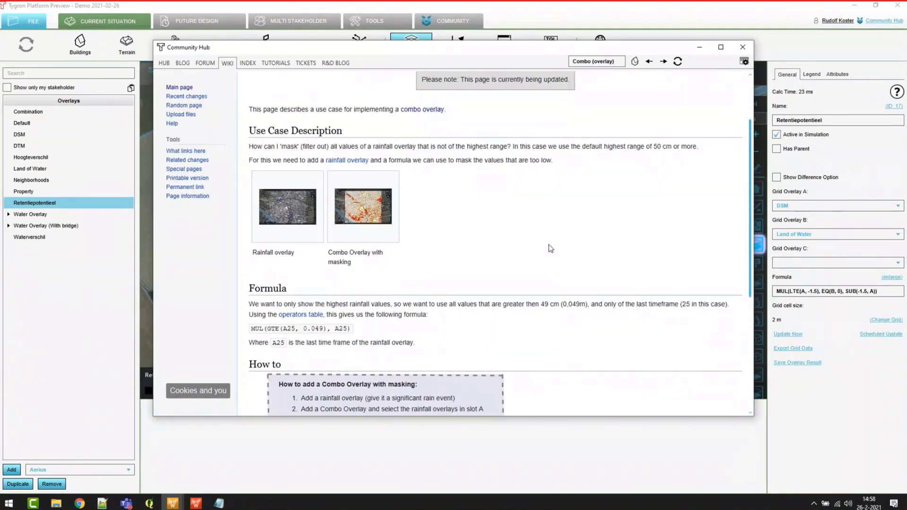
pyautogui.scroll(1, 552, 245)
pyautogui.scroll(-1, 555, 243)
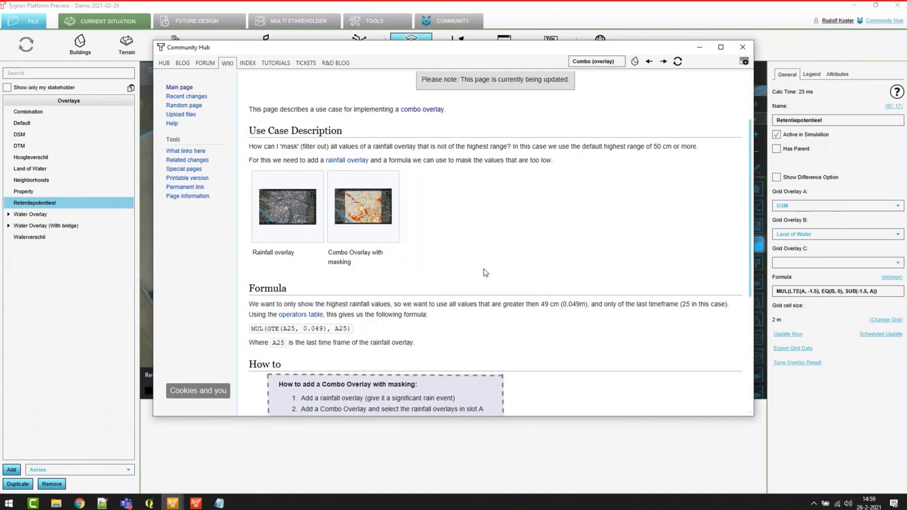
pyautogui.scroll(-1, 451, 288)
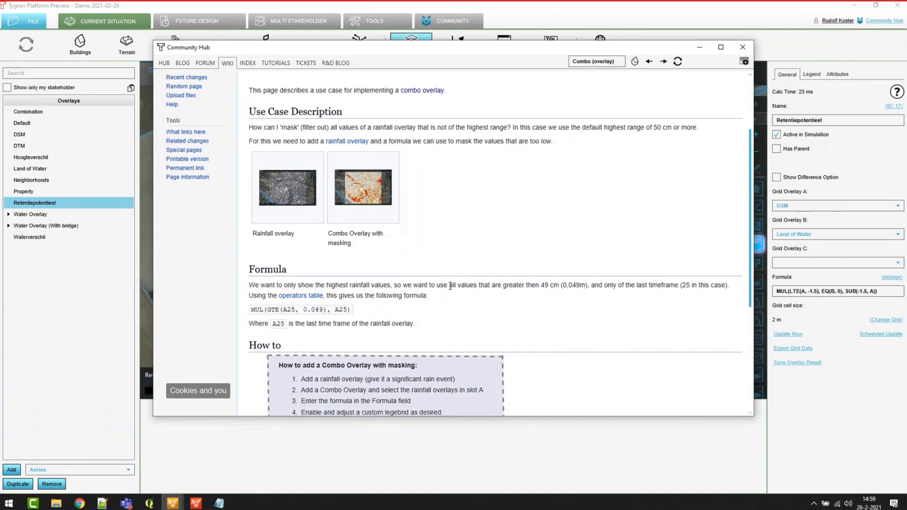
pyautogui.doubleClick(269, 311)
pyautogui.click(791, 291)
pyautogui.doubleClick(794, 291)
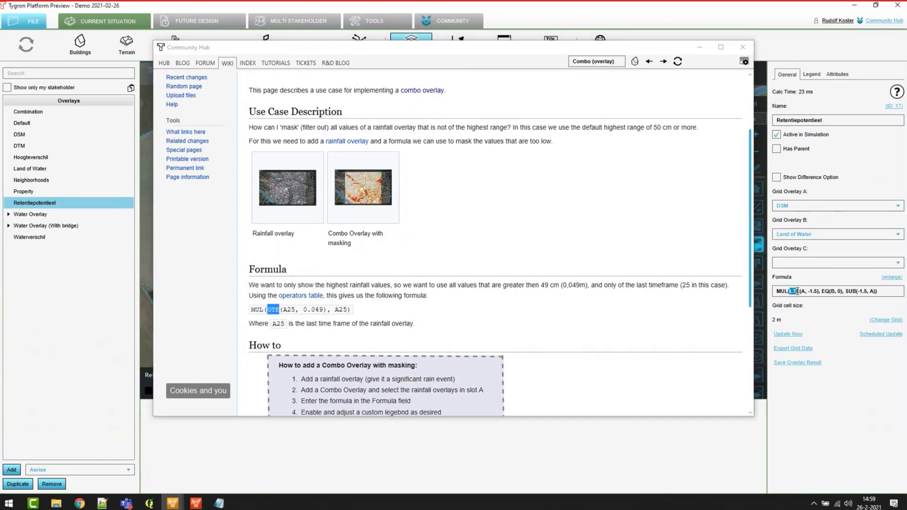
pyautogui.click(644, 248)
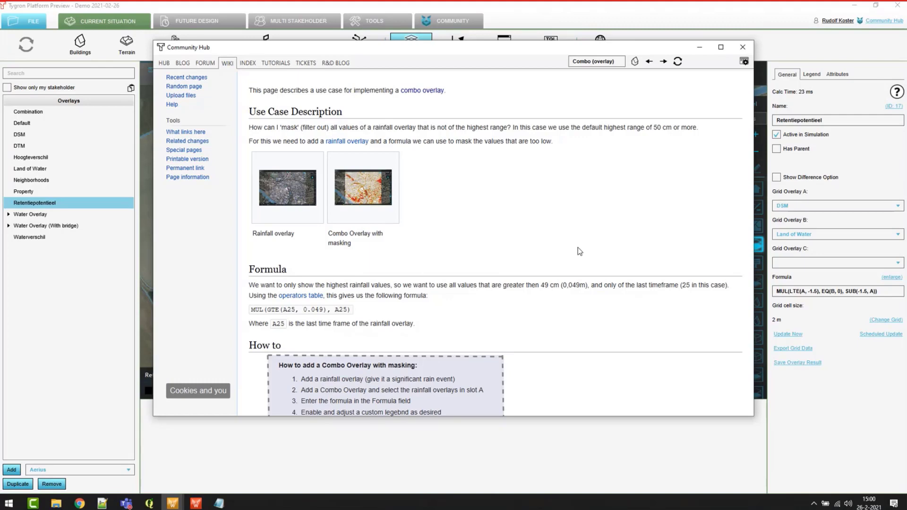
# - Return from the masking example to the Combo Overlay wiki page, review its operators, input overlays and timeframes, and put the Community Hub away
pyautogui.scroll(2, 568, 273)
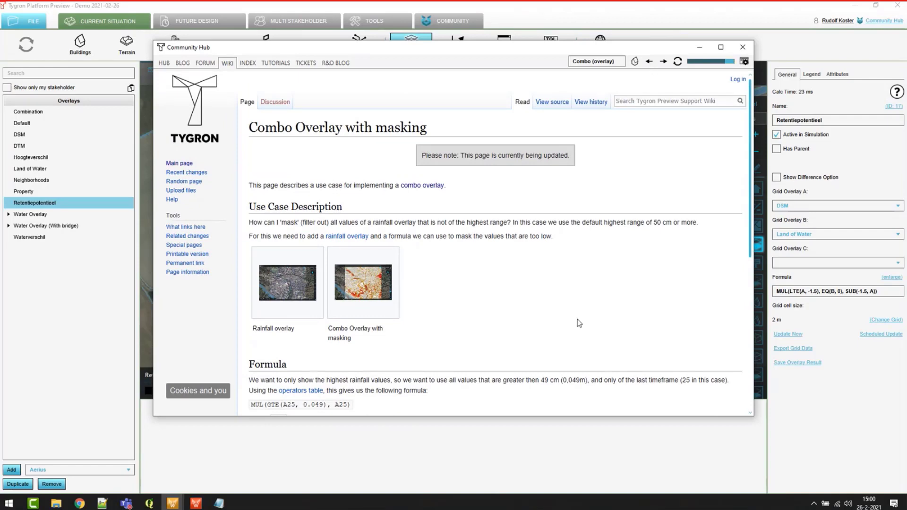
pyautogui.scroll(-10, 577, 318)
pyautogui.scroll(5, 579, 318)
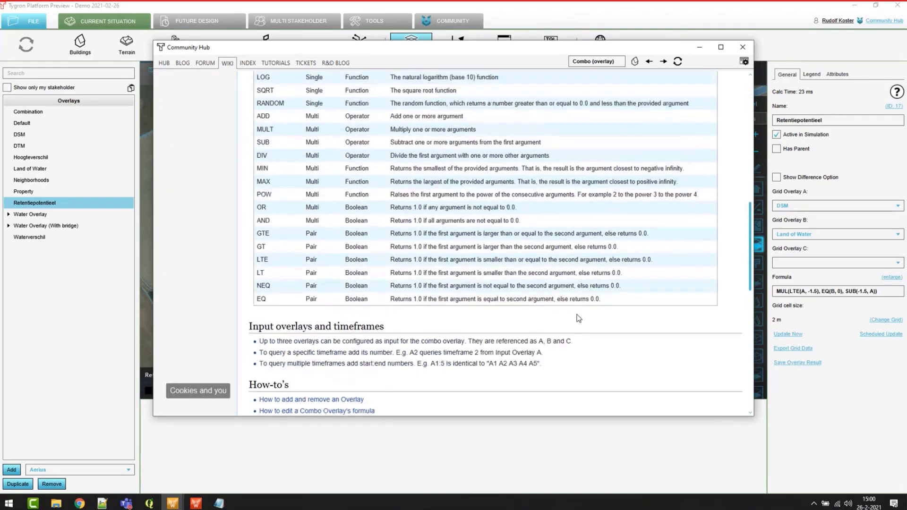
pyautogui.scroll(-5, 578, 314)
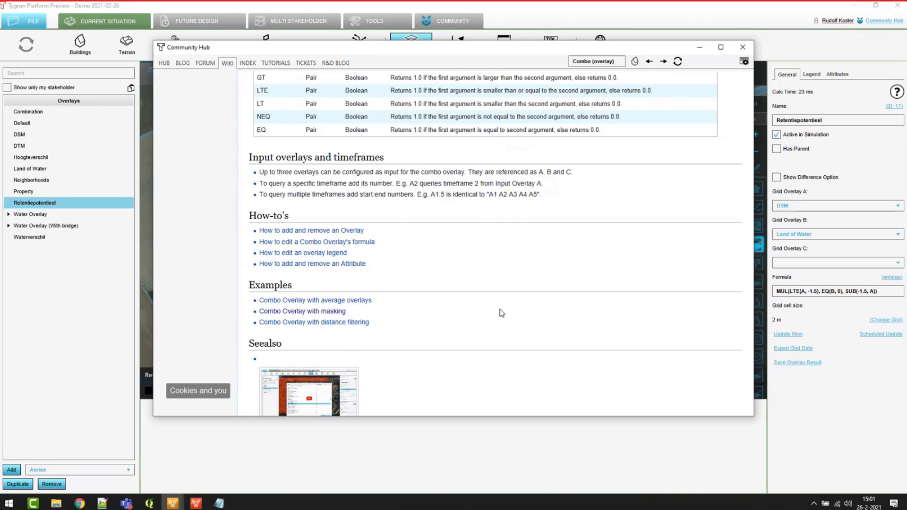
pyautogui.click(699, 47)
# - Test the bracket check by removing the formula's last closing bracket and trying to close the editor, then continue editing and restore the bracket
pyautogui.click(421, 115)
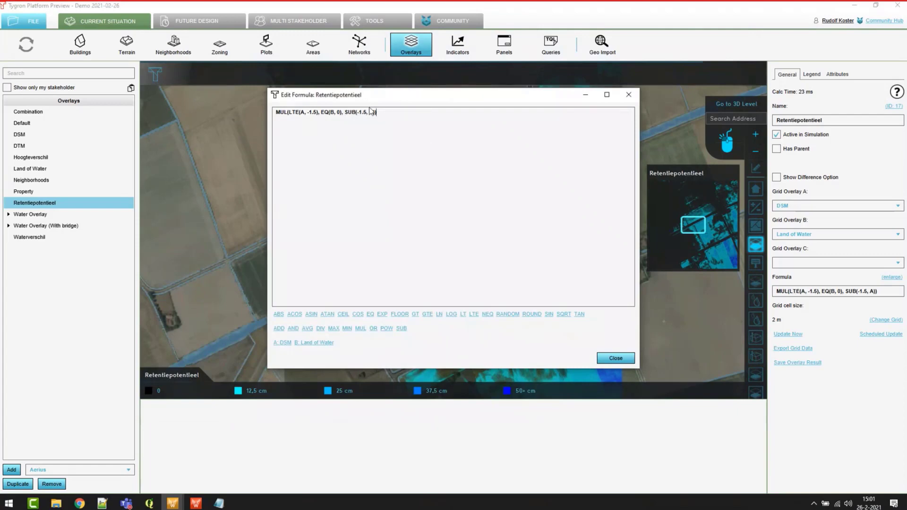
pyautogui.press('BackSpace')
pyautogui.click(619, 359)
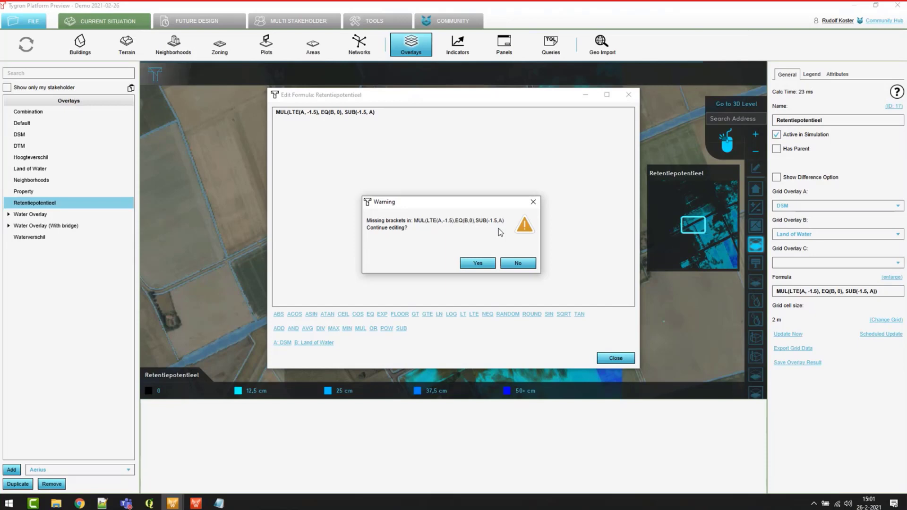
pyautogui.click(466, 267)
pyautogui.click(382, 112)
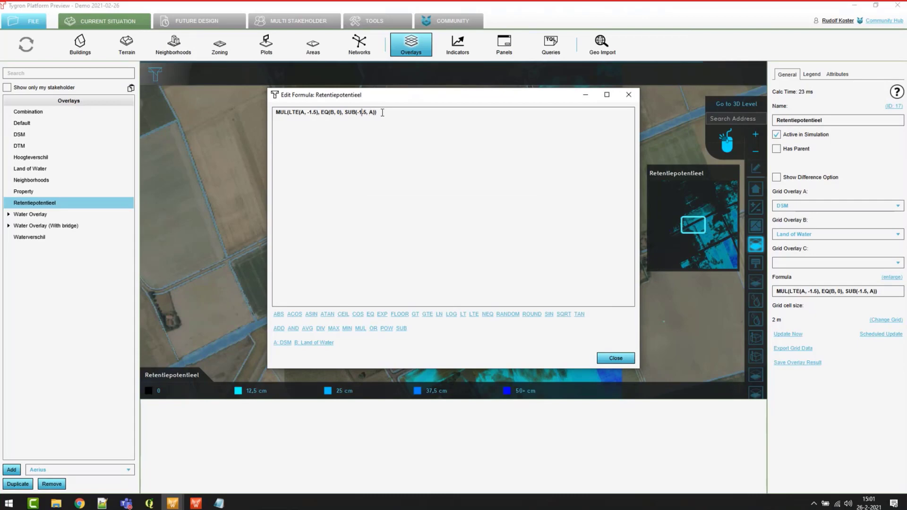
# - Test the argument check by replacing B with X in the EQ part, trying to close the editor, and choosing to continue editing
pyautogui.press('Left')
pyautogui.press('BackSpace')
pyautogui.write('X')
pyautogui.click(621, 358)
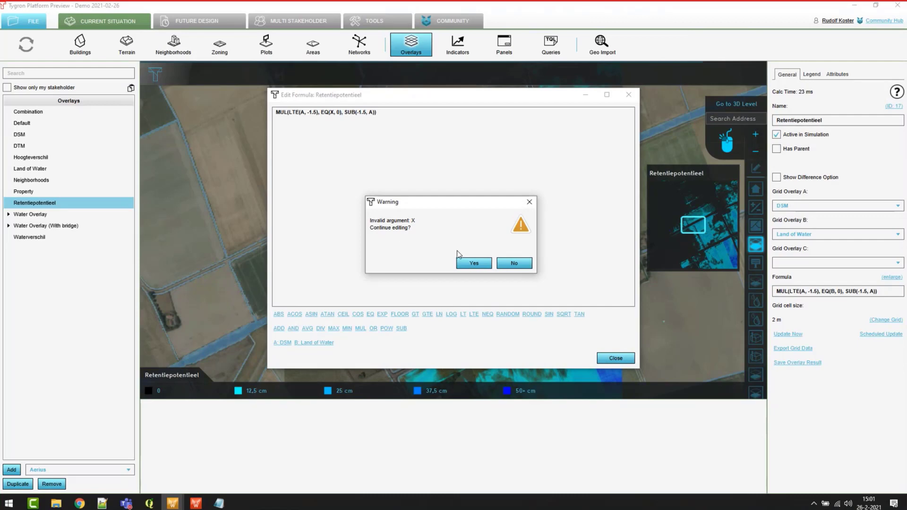
pyautogui.click(473, 263)
# - Restore the EQ part of the Retentiepotentieel formula to EQ(B, 0) and close the formula editor
pyautogui.click(336, 112)
pyautogui.press('BackSpace')
pyautogui.press('BackSpace')
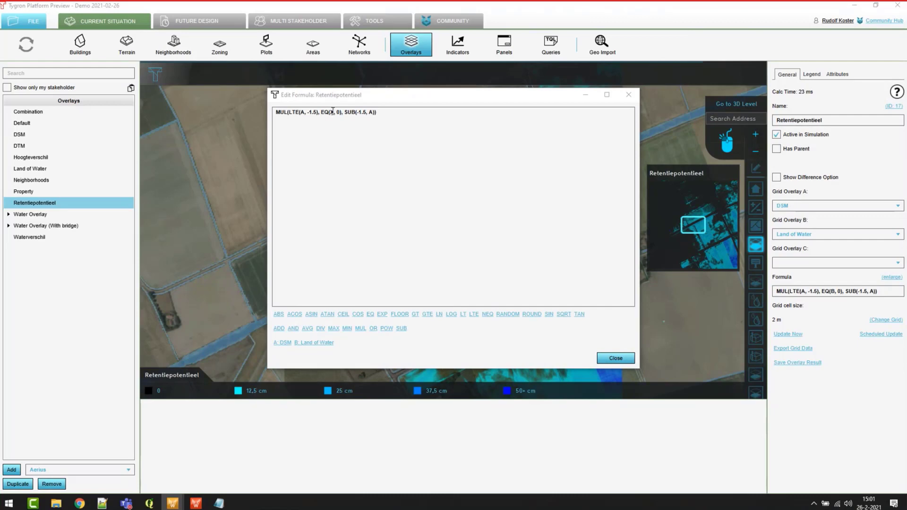
pyautogui.write('A,')
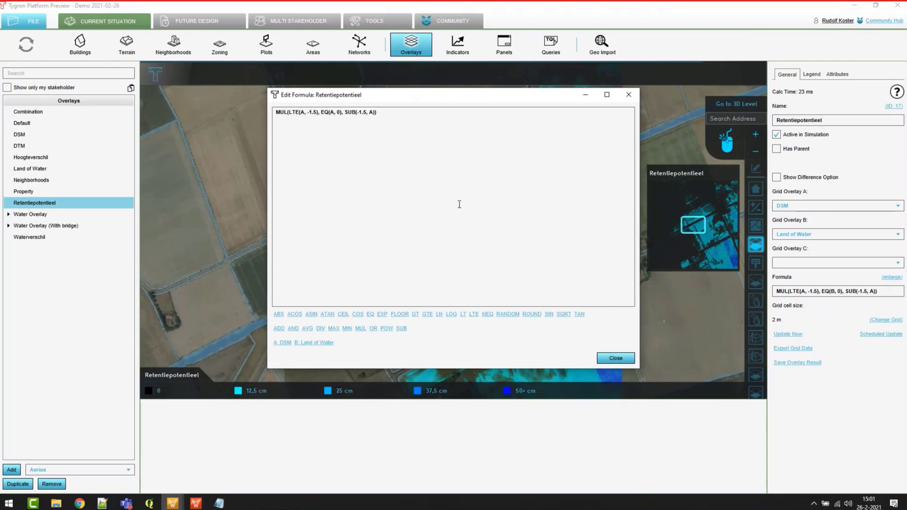
pyautogui.press('BackSpace')
pyautogui.write('B')
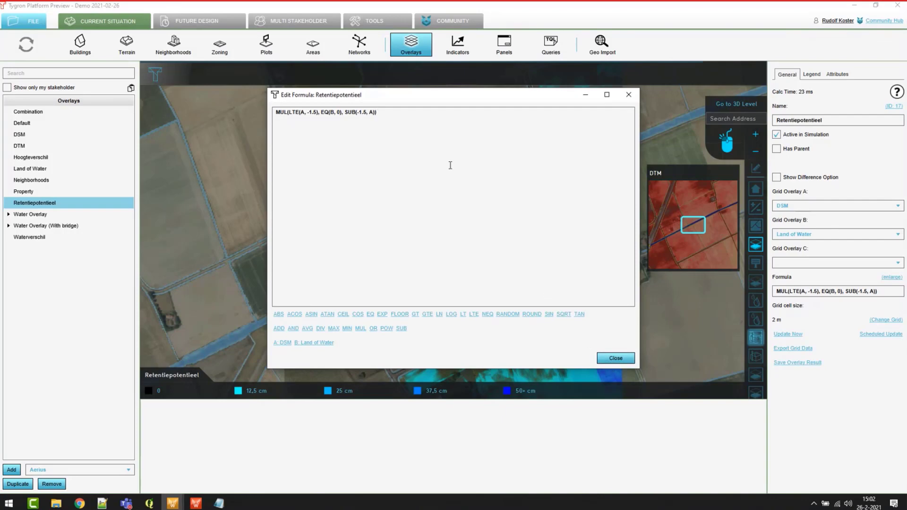
pyautogui.click(623, 365)
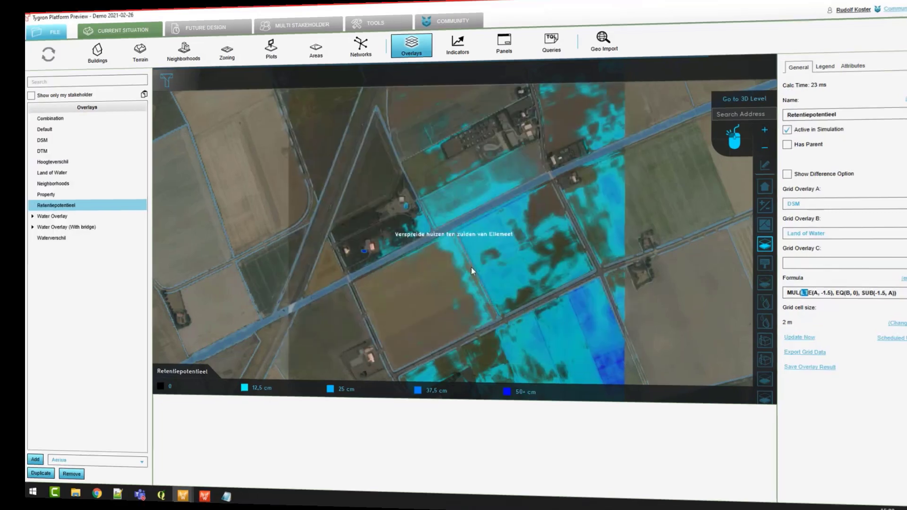